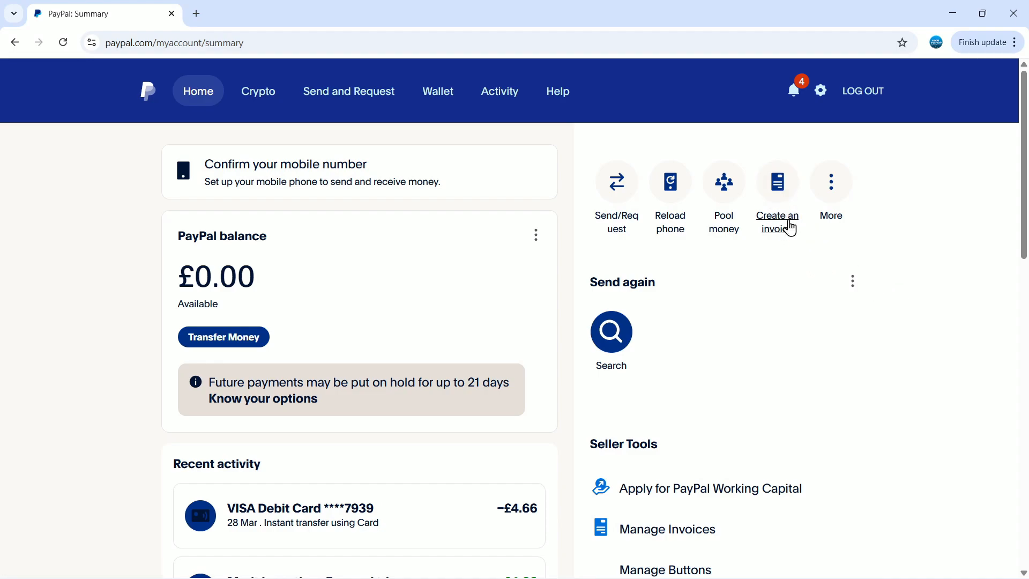
- Change the PayPal URL path from 'myaccount/summary' to 'invoice' to load the Invoicing page
left_click(239, 41)
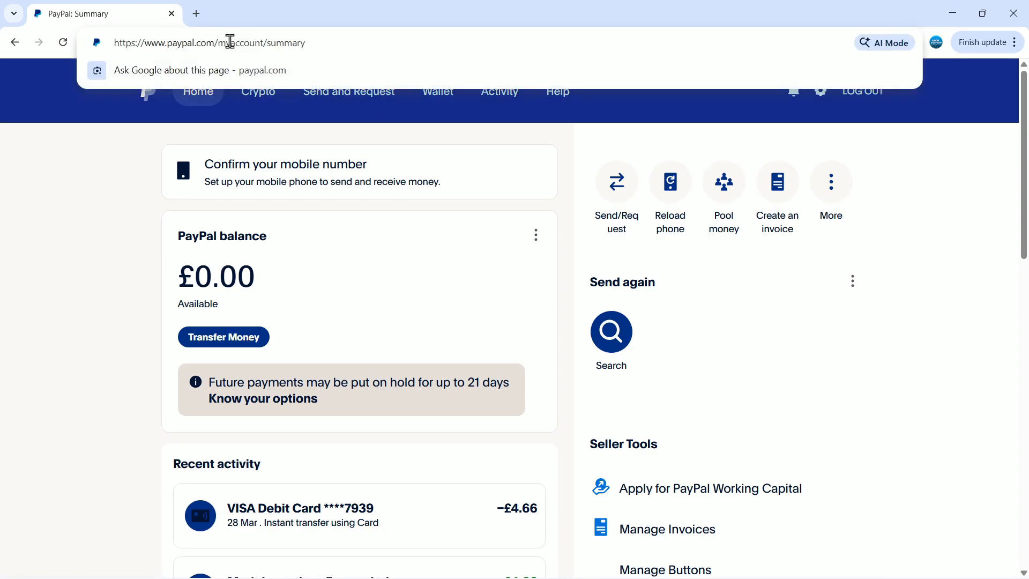
left_click_drag(220, 41, 372, 44)
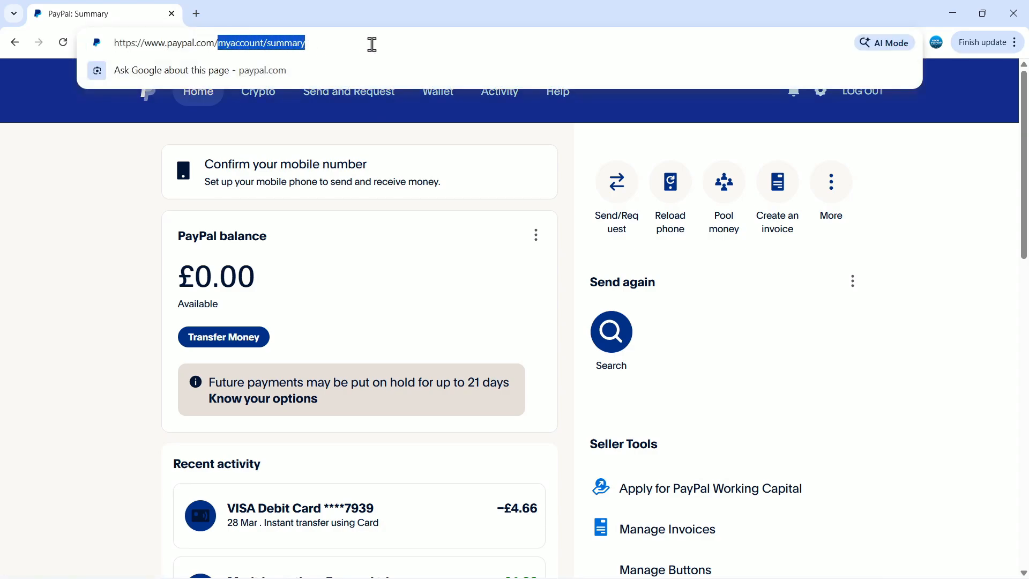
key("BackSpace")
type("in")
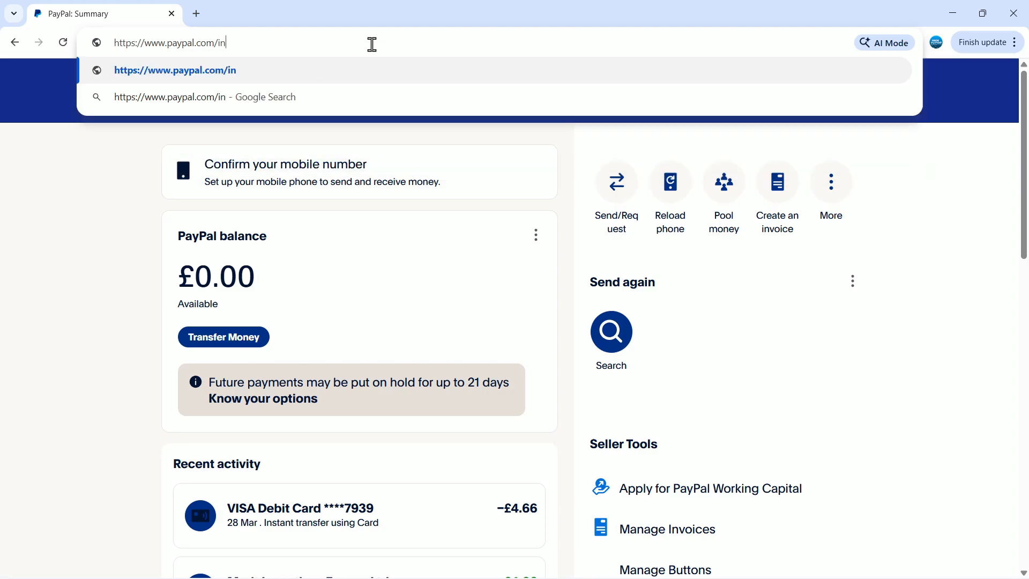
type("voice")
key("Return")
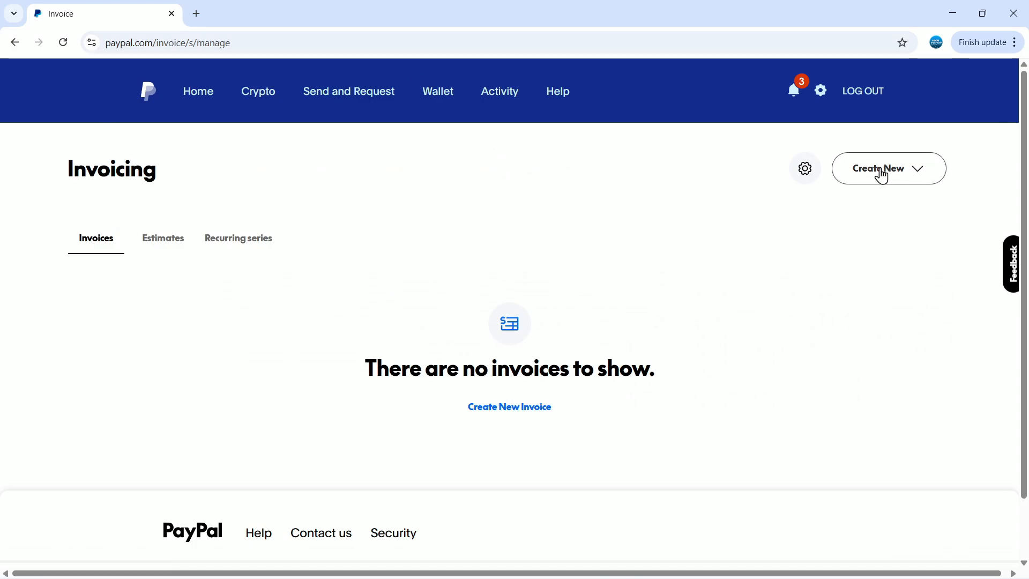
- Create a new blank invoice (Invoice 0001, GBP) and dismiss the Preview tip
left_click(515, 416)
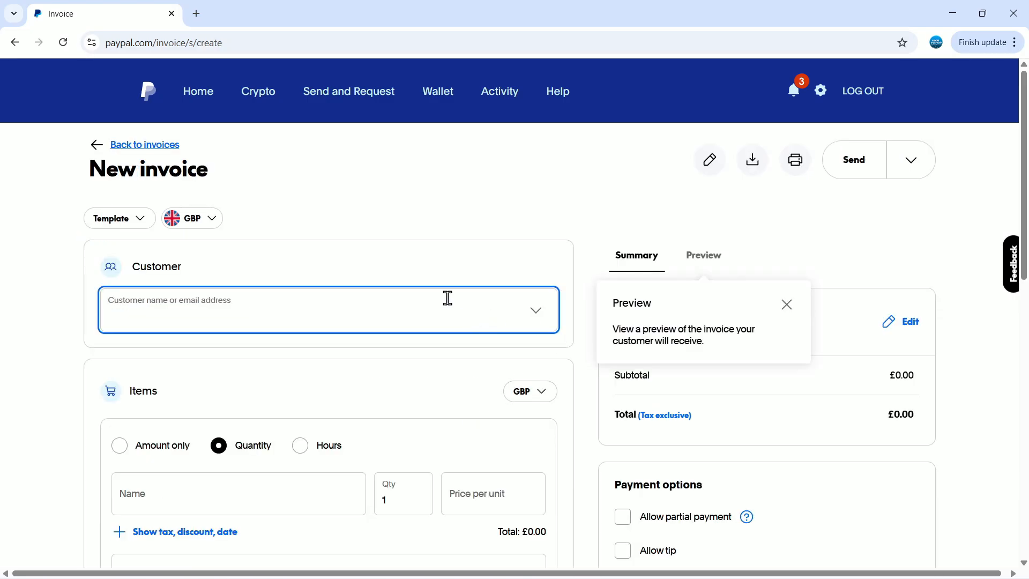
left_click(786, 304)
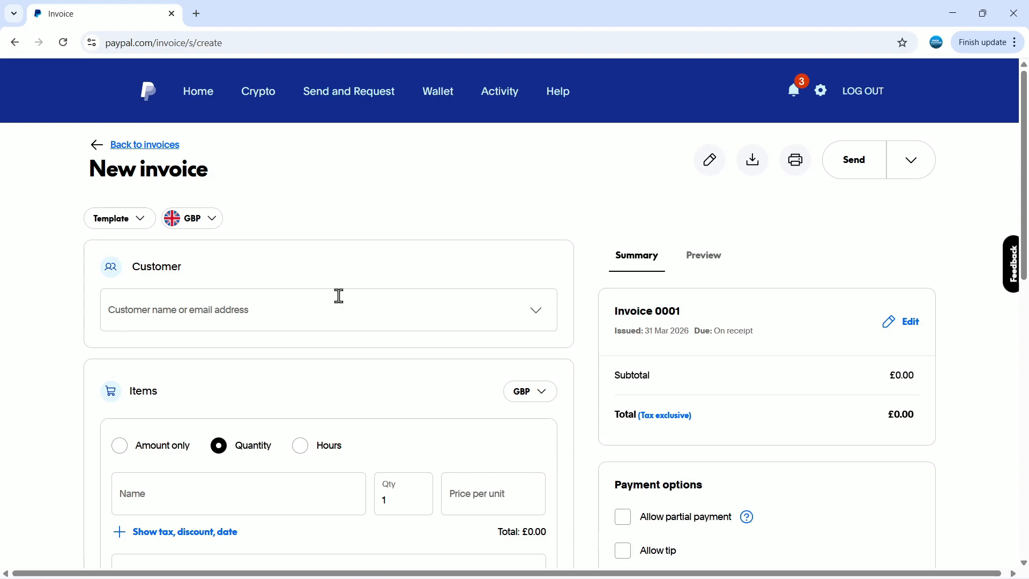
scroll(332, 284, "down", 1)
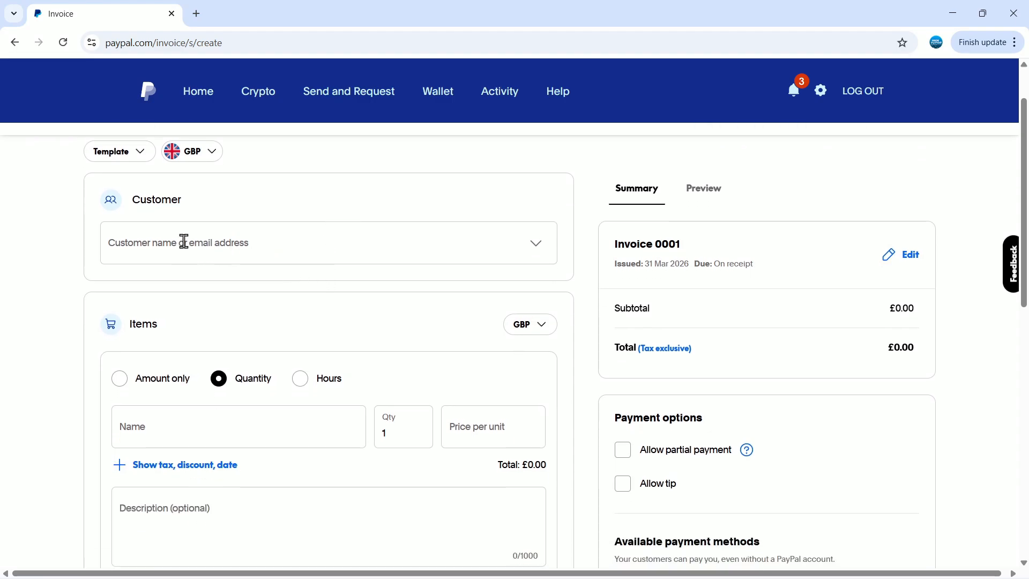
- Create a new customer from the customer's e-mail address and name, and add them to Invoice 0001
left_click(184, 242)
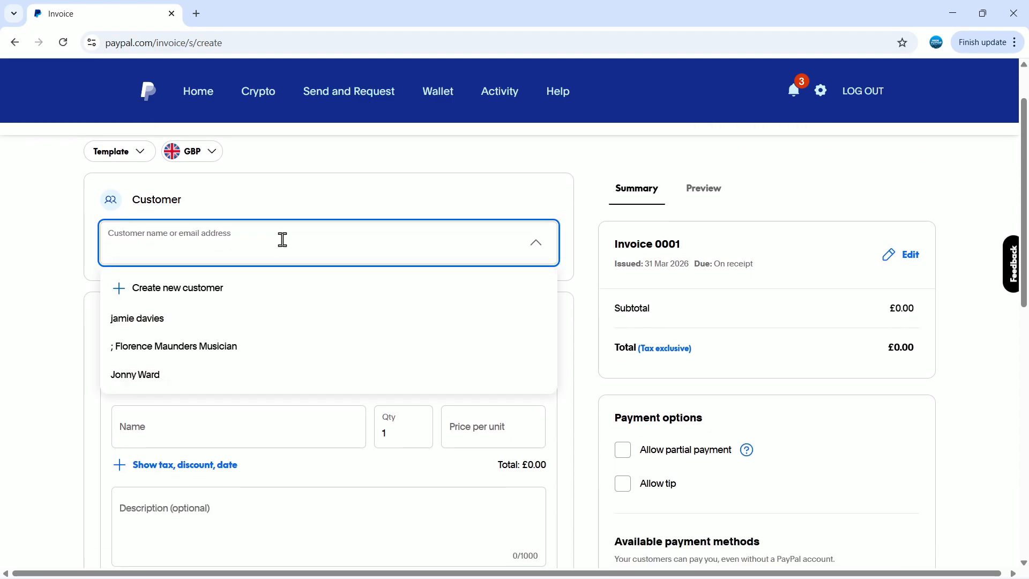
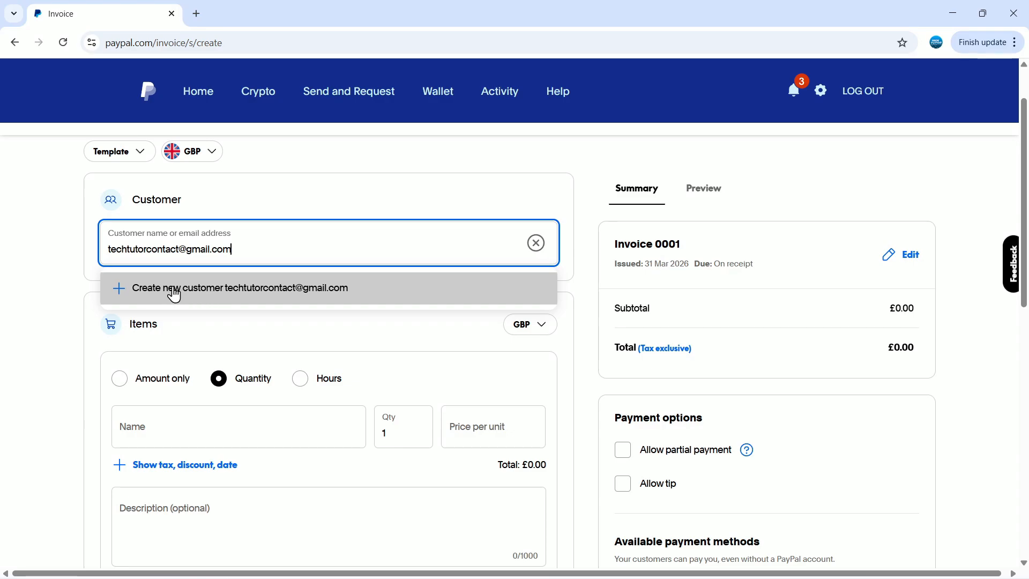
left_click(245, 285)
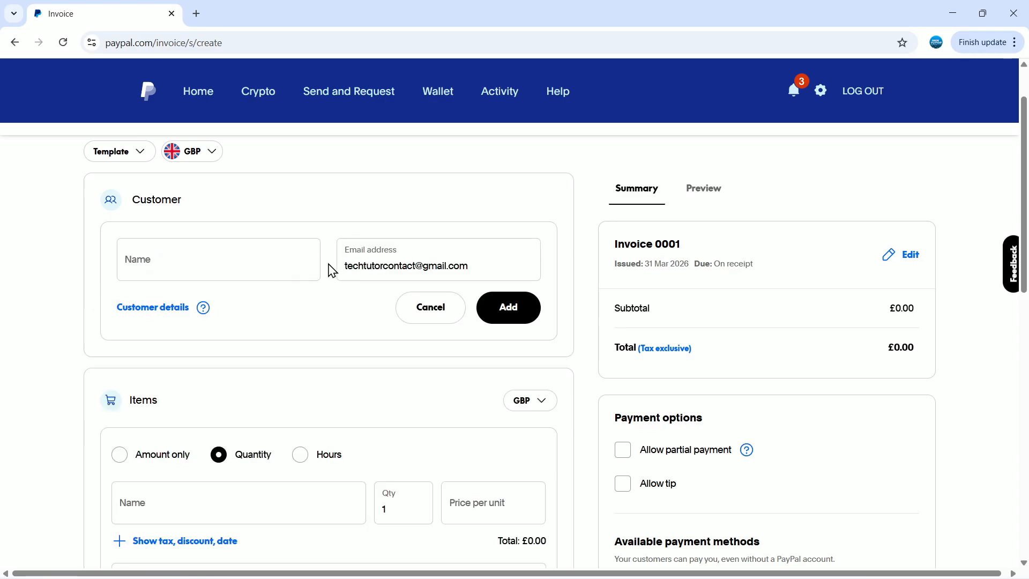
left_click(271, 265)
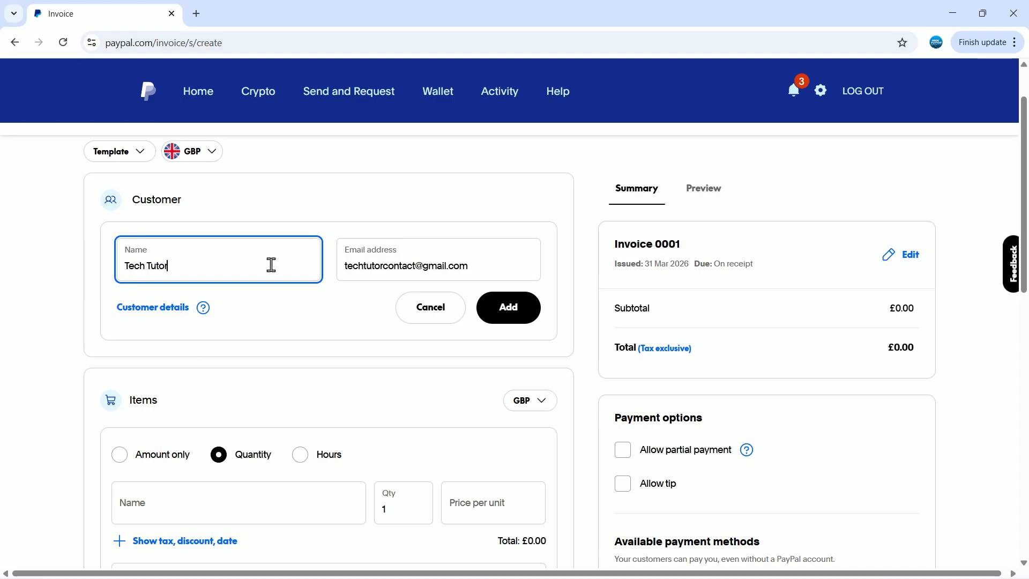
type("Tech Tutor")
left_click(528, 315)
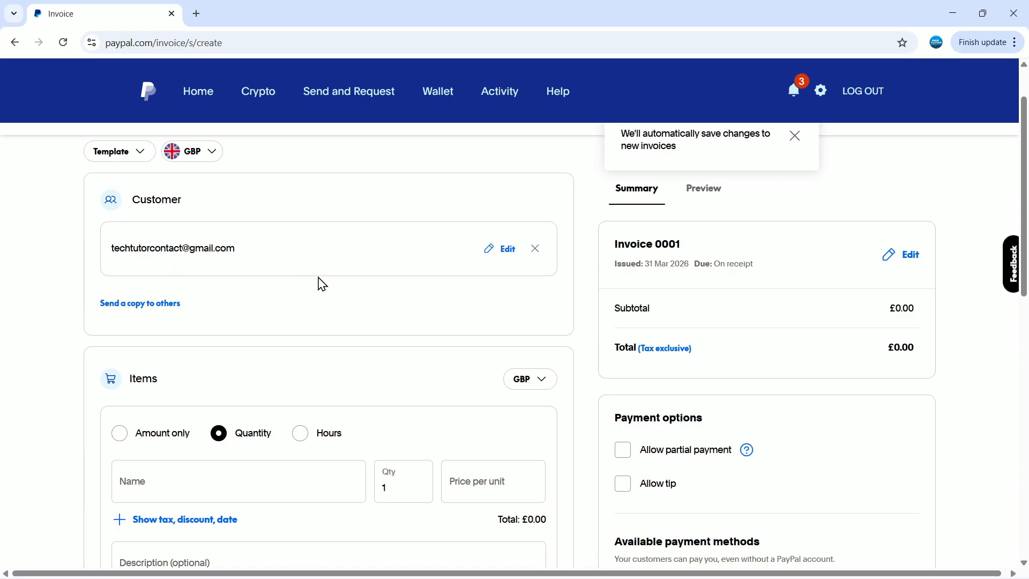
scroll(322, 284, "up", 1)
scroll(336, 304, "down", 2)
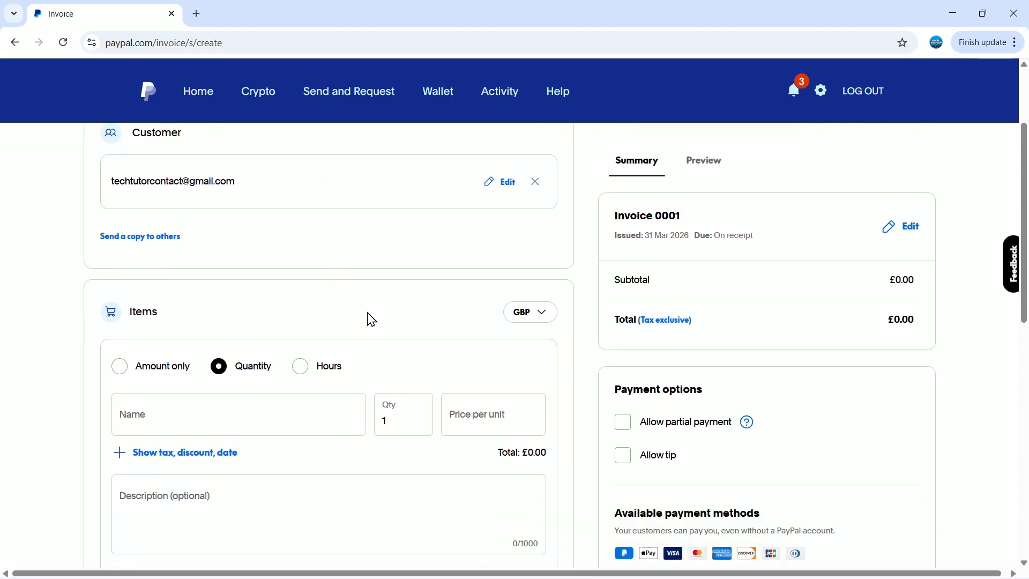
- Add a 'Youtube Consulting' line item at £250 per unit in GBP, making the total £250.00
scroll(406, 315, "down", 1)
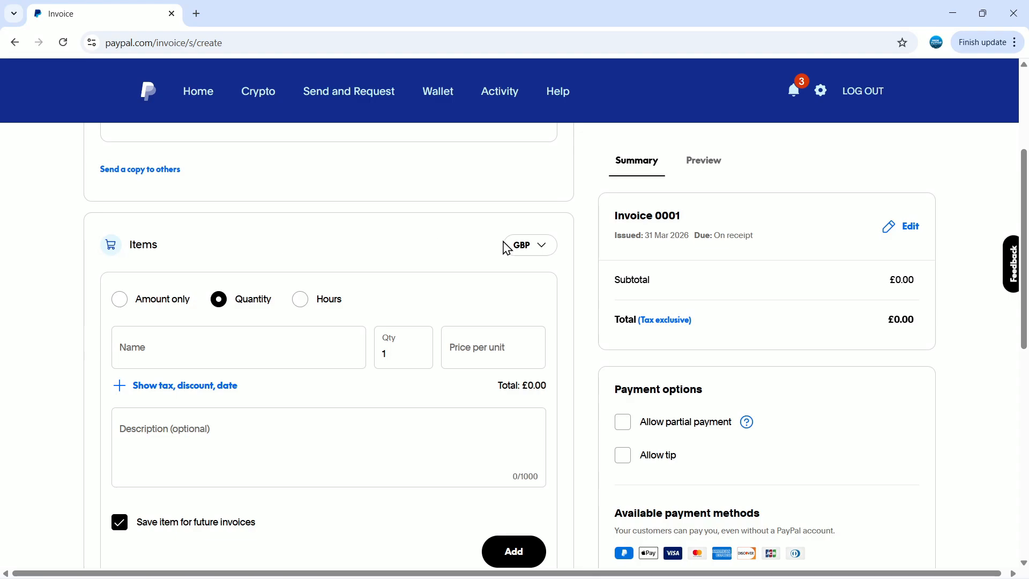
left_click(528, 247)
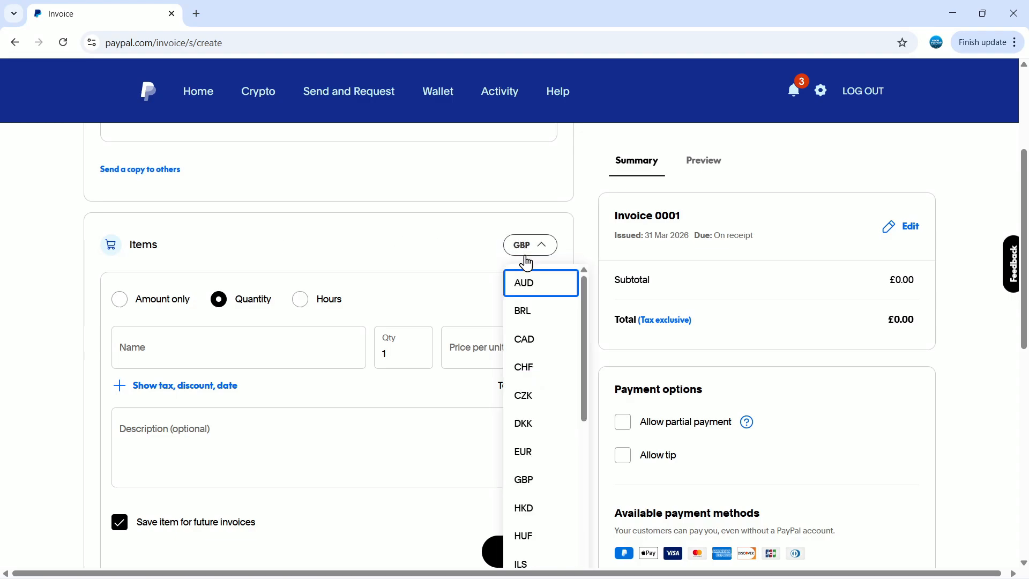
left_click(532, 490)
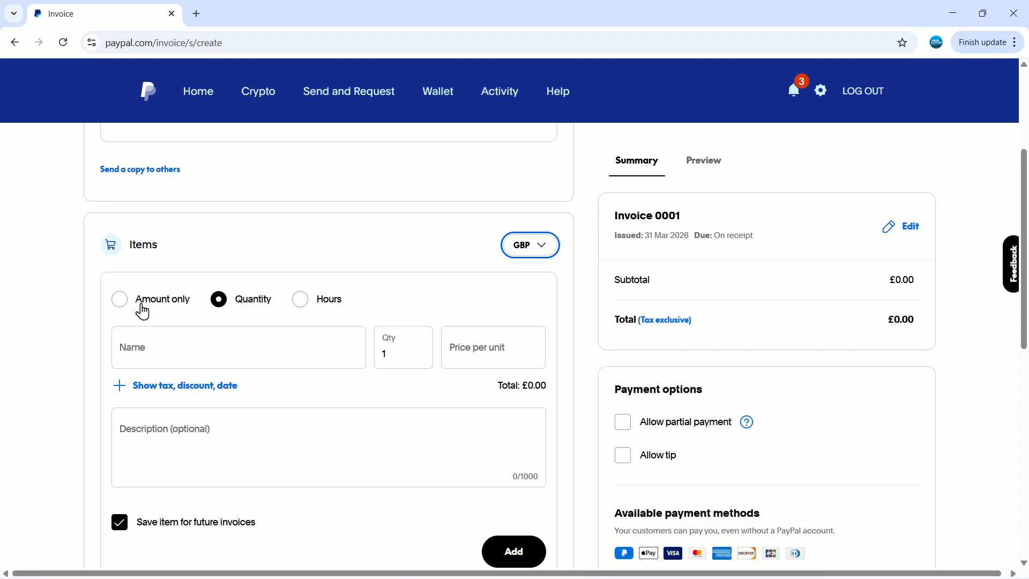
left_click(218, 357)
type("Youtube Consulting")
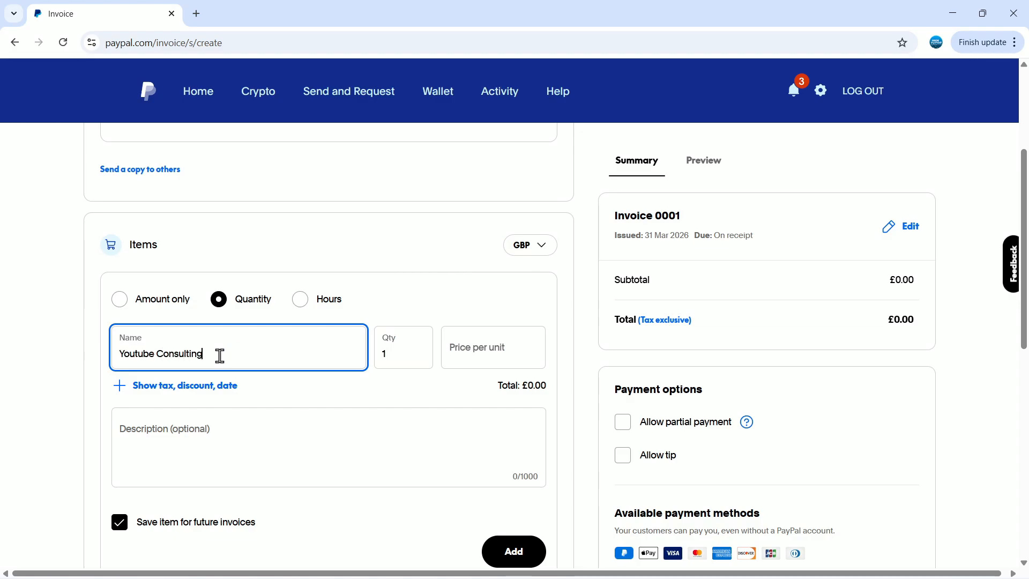
left_click(515, 352)
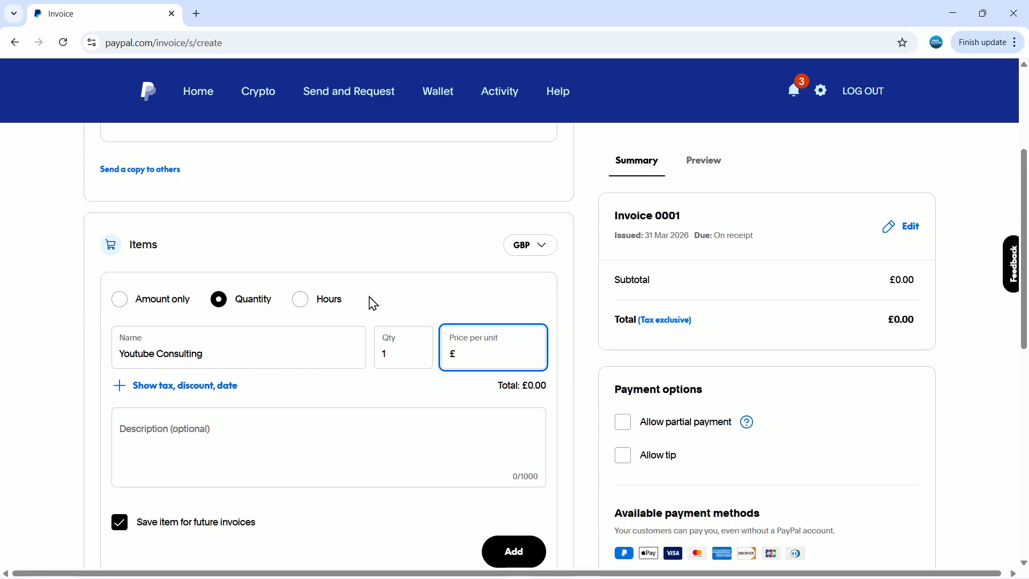
type("250")
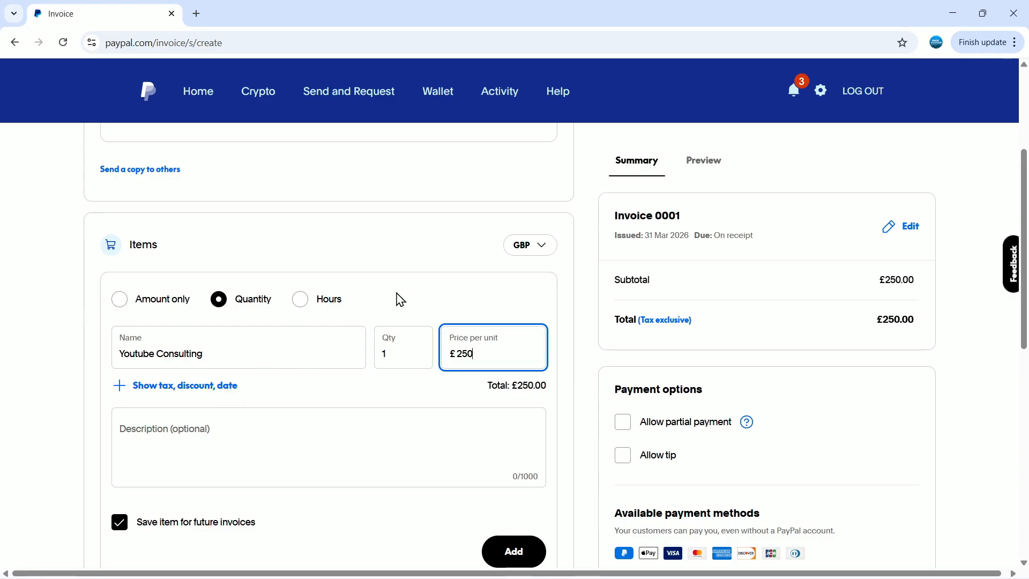
key("Return")
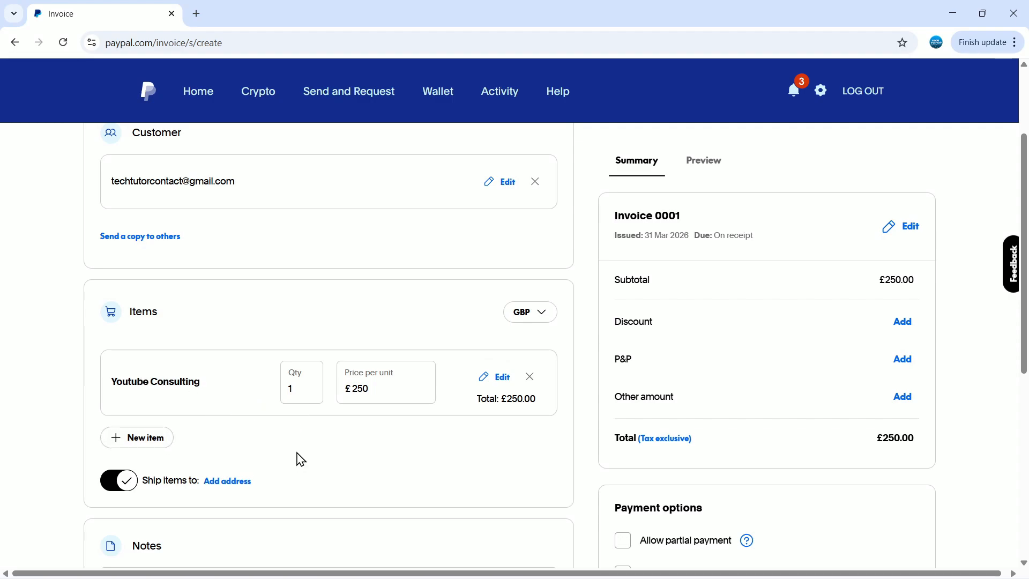
- Expand More options and add an empty Terms and conditions section to the invoice
scroll(359, 425, "down", 5)
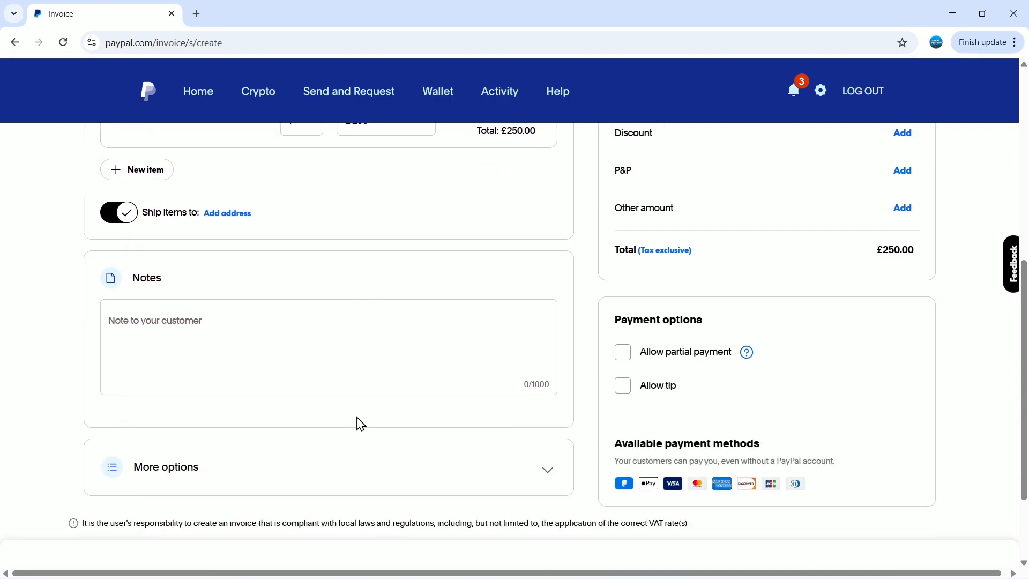
scroll(277, 360, "up", 1)
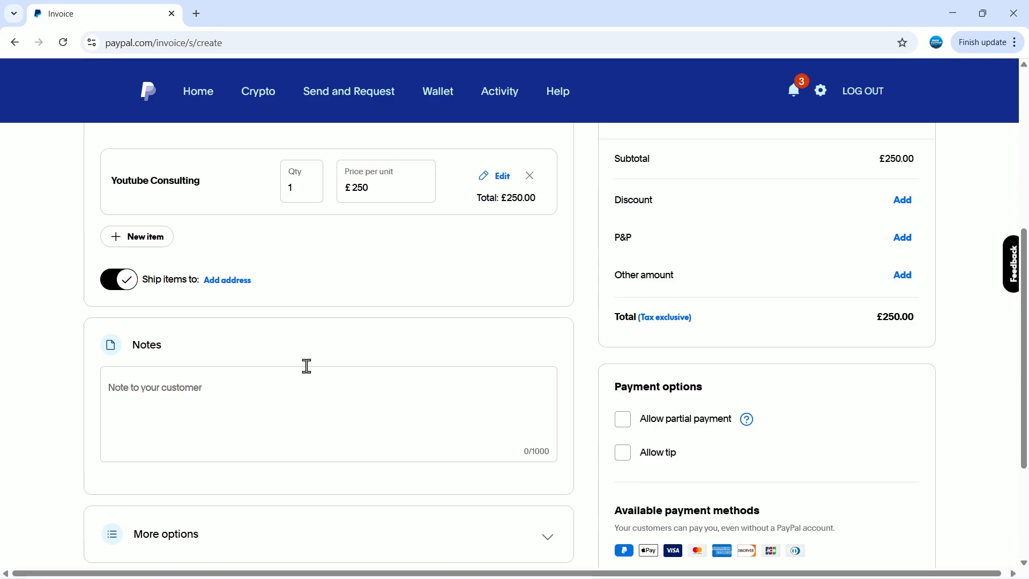
scroll(306, 365, "down", 1)
scroll(343, 385, "down", 1)
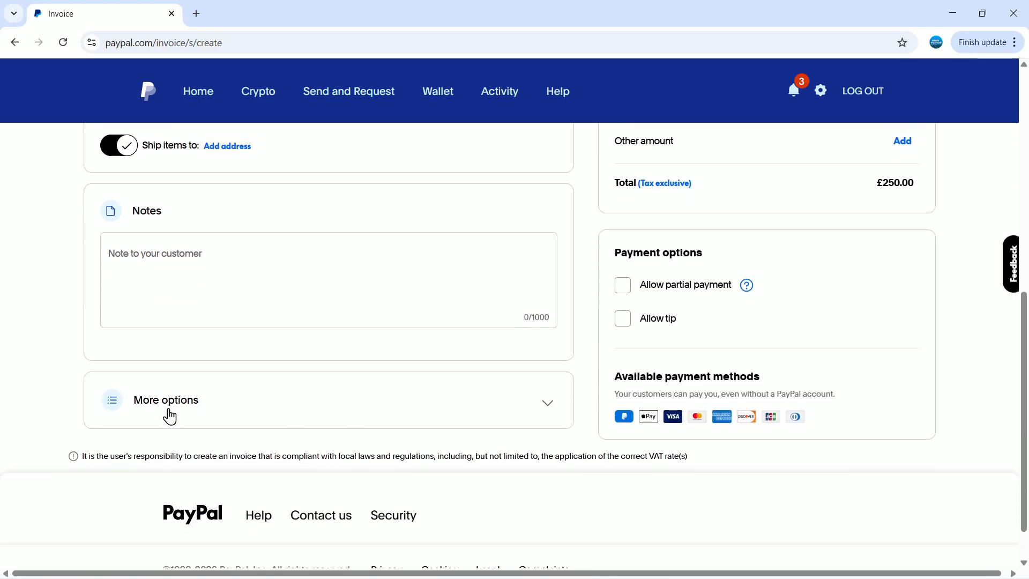
left_click(539, 406)
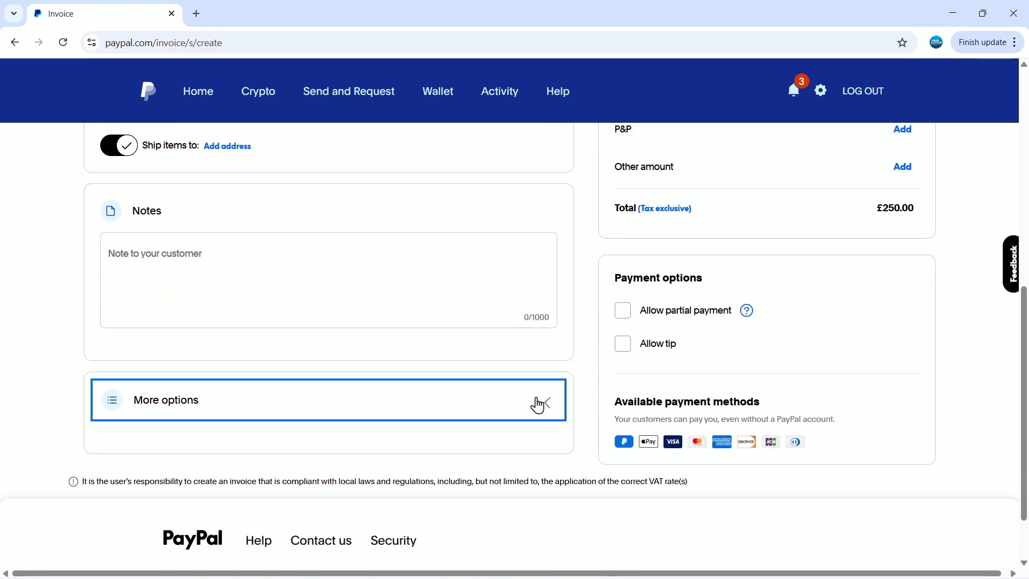
scroll(539, 404, "down", 3)
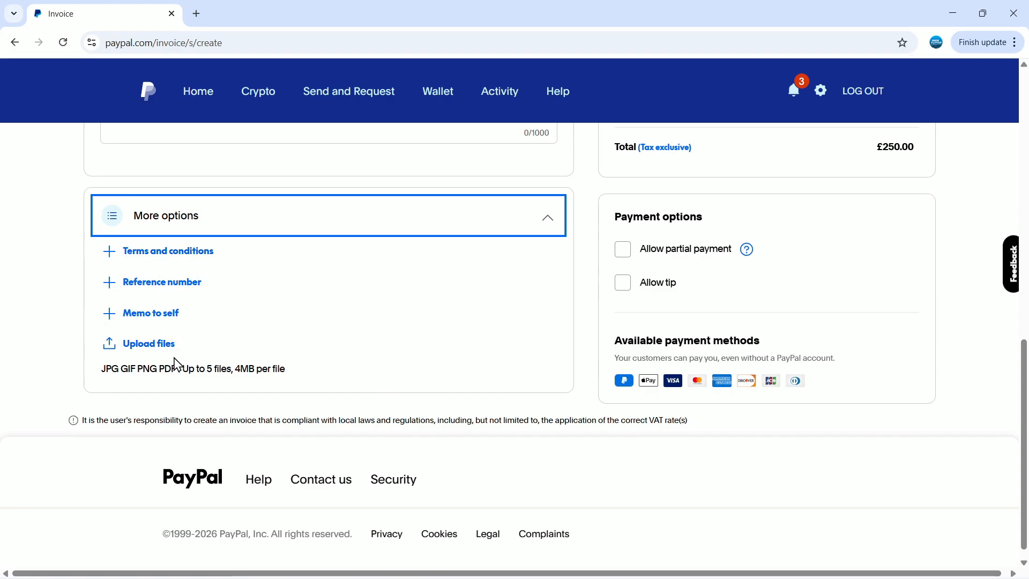
left_click(110, 250)
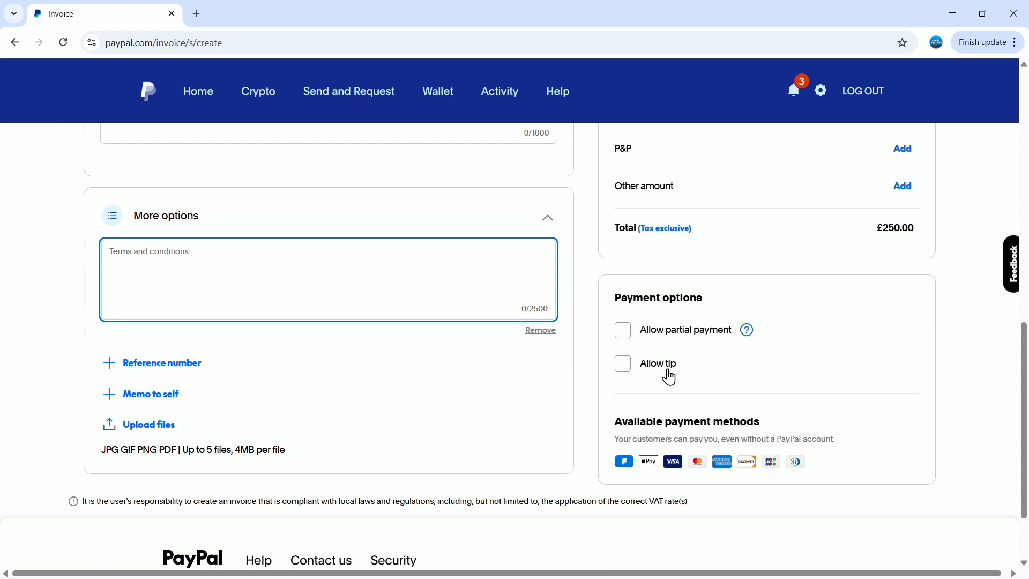
- Tick Allow partial payment, then untick it so partial payment stays off
left_click_drag(620, 298, 673, 319)
left_click(730, 305)
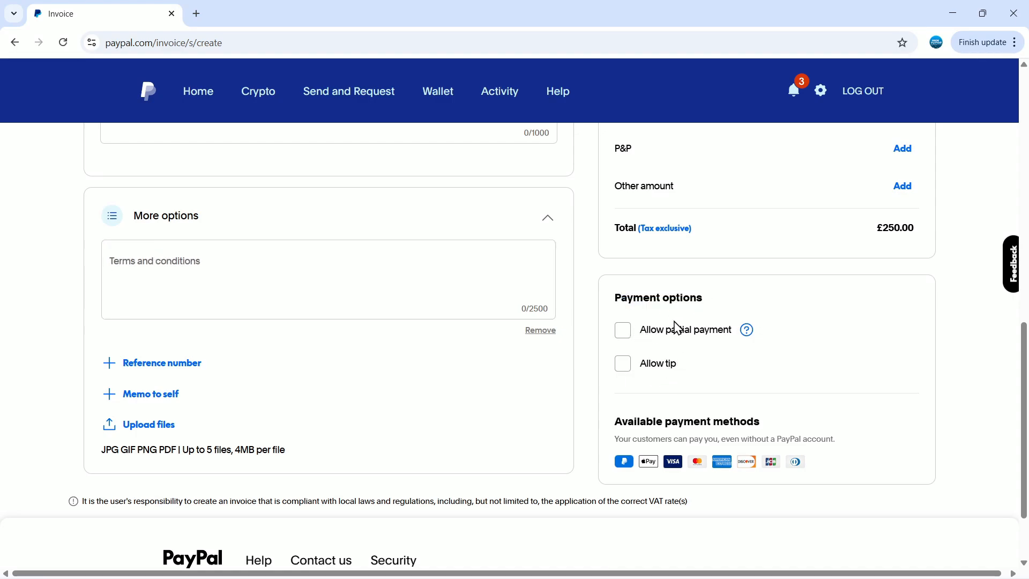
left_click(627, 332)
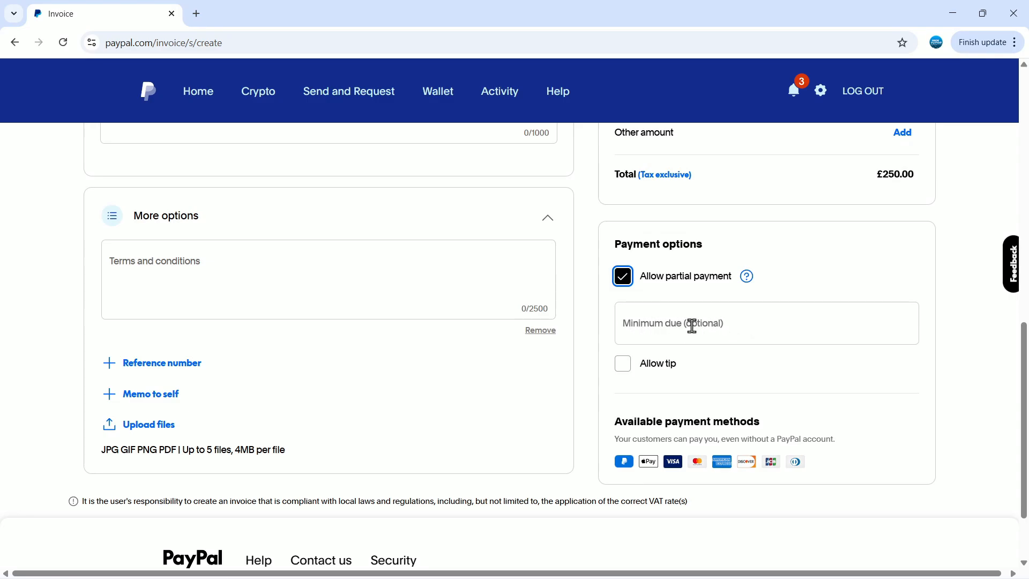
left_click(624, 277)
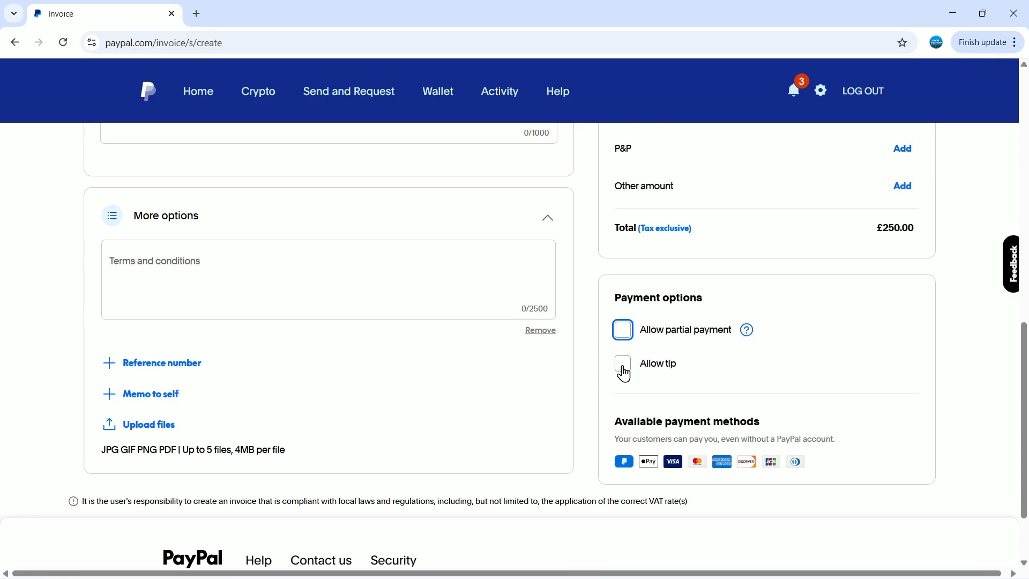
scroll(846, 365, "down", 1)
scroll(846, 364, "up", 4)
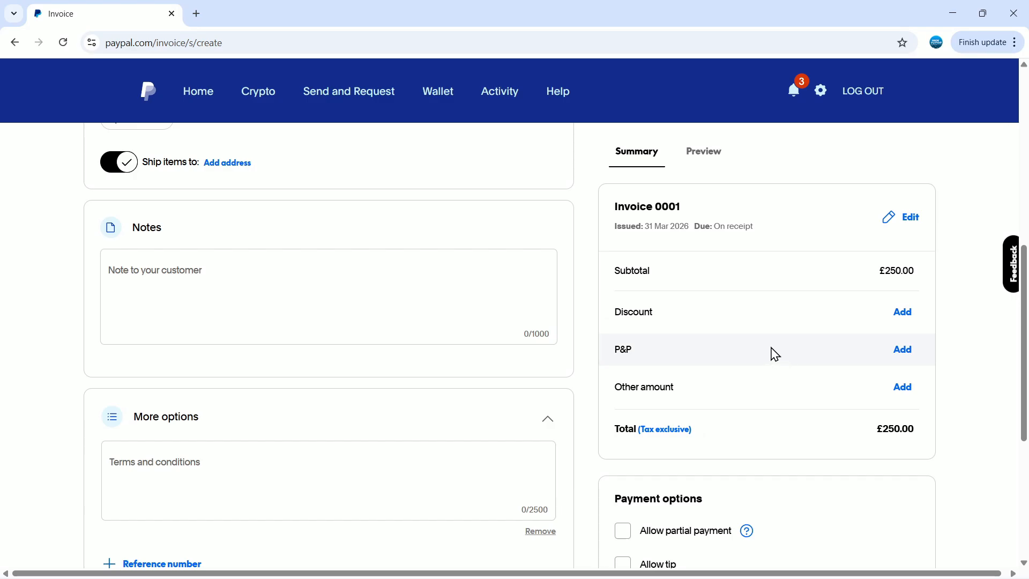
scroll(781, 370, "up", 3)
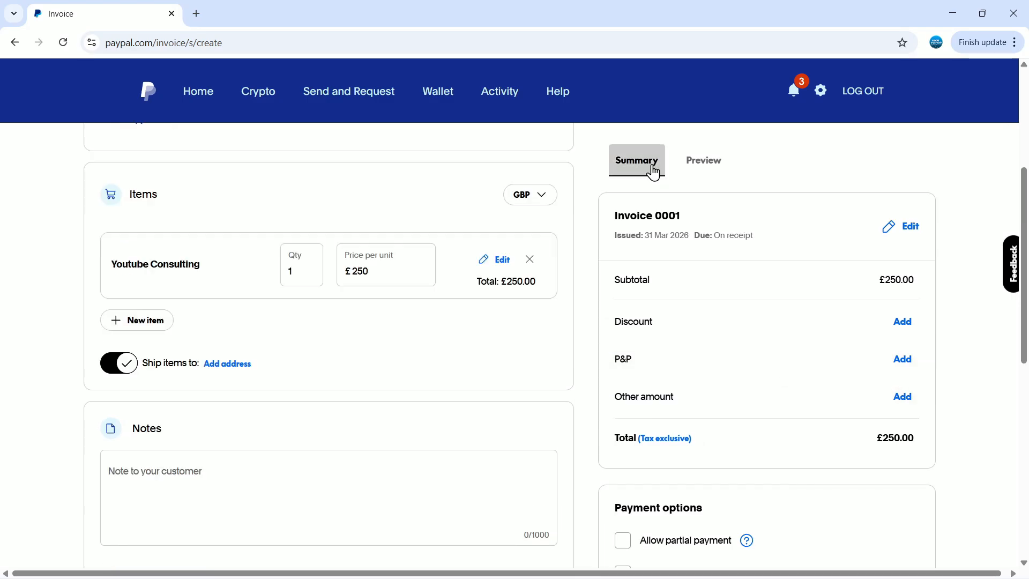
left_click(718, 167)
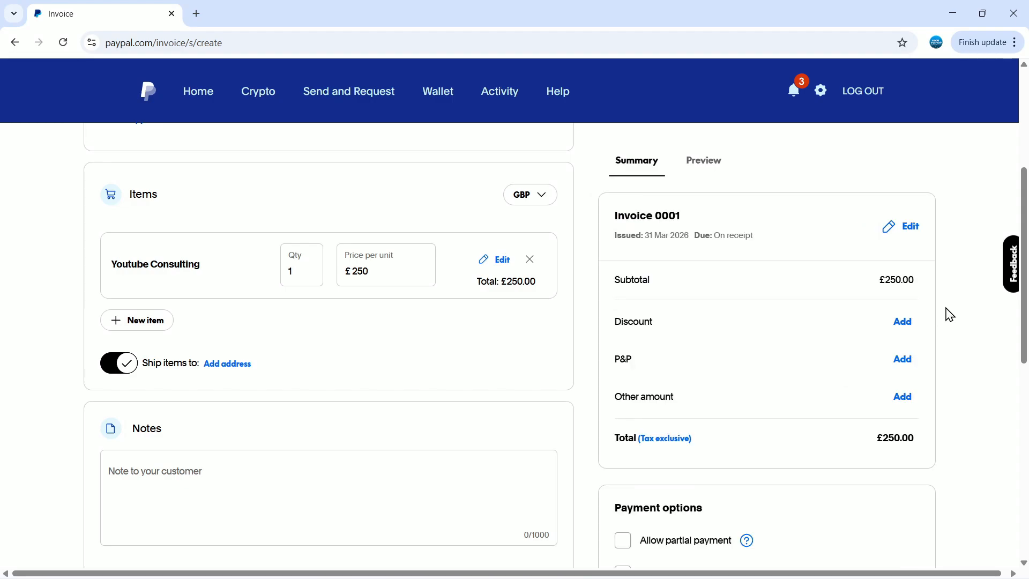
scroll(950, 314, "up", 5)
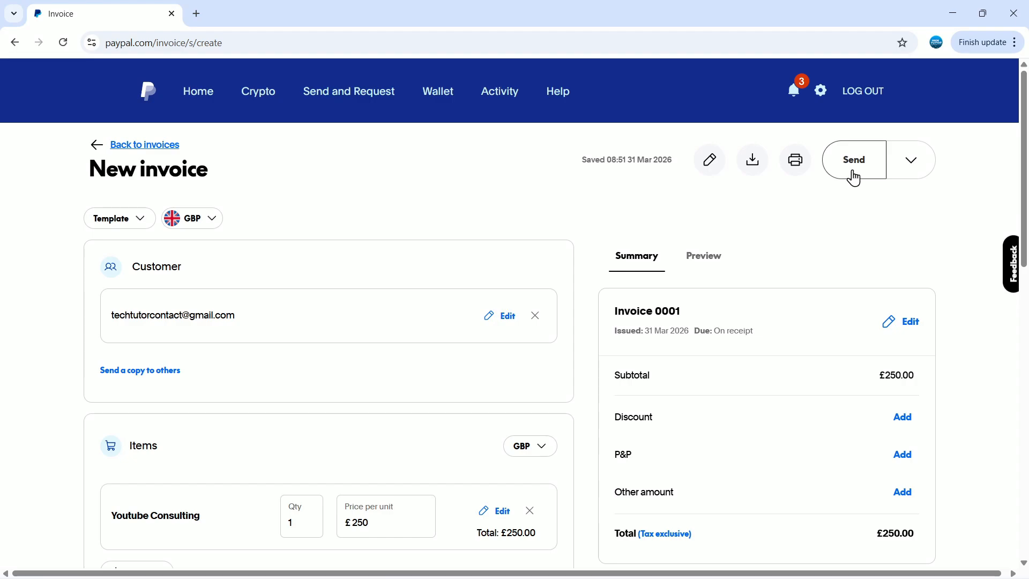
left_click(910, 161)
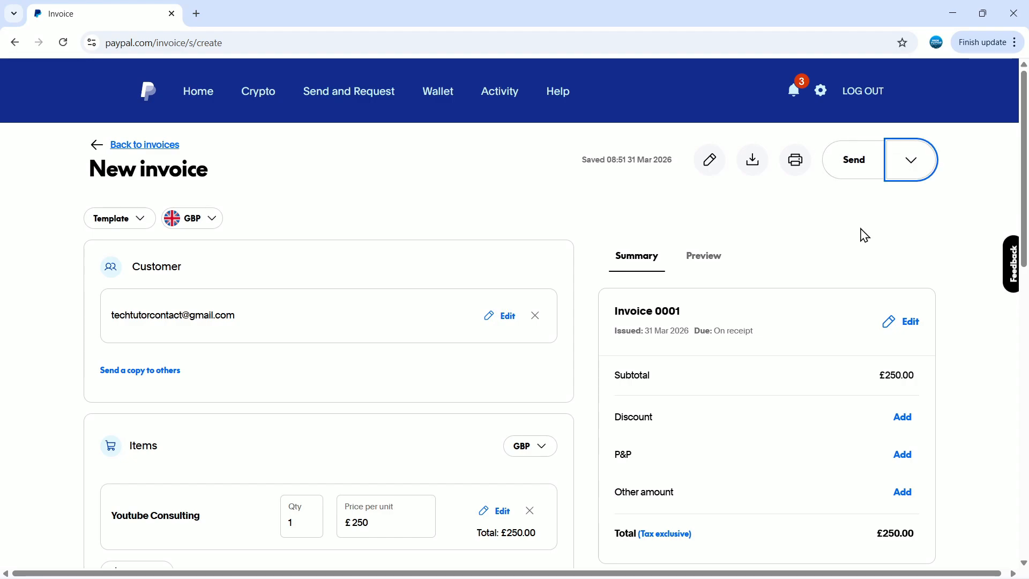
left_click(907, 164)
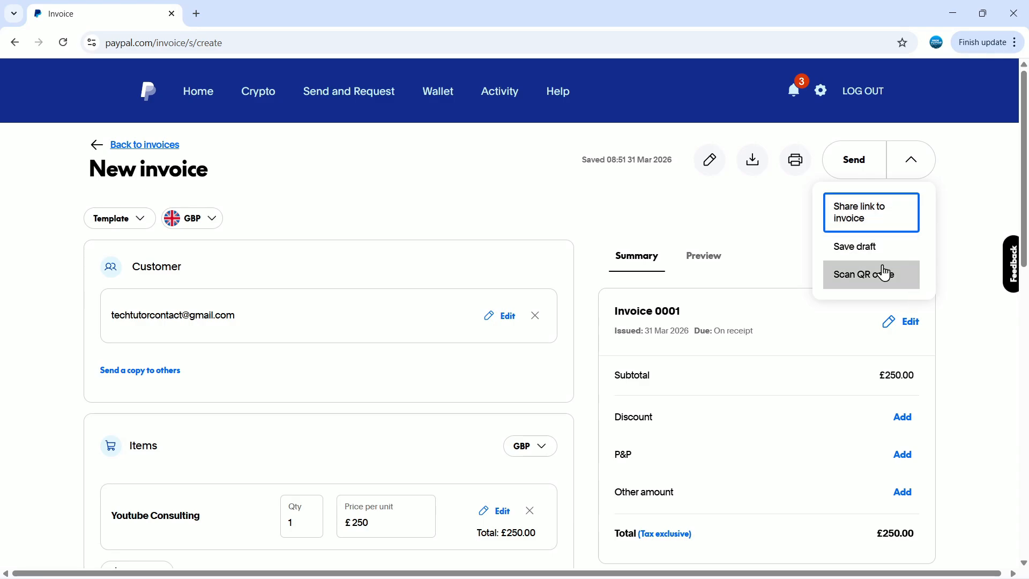
left_click(752, 223)
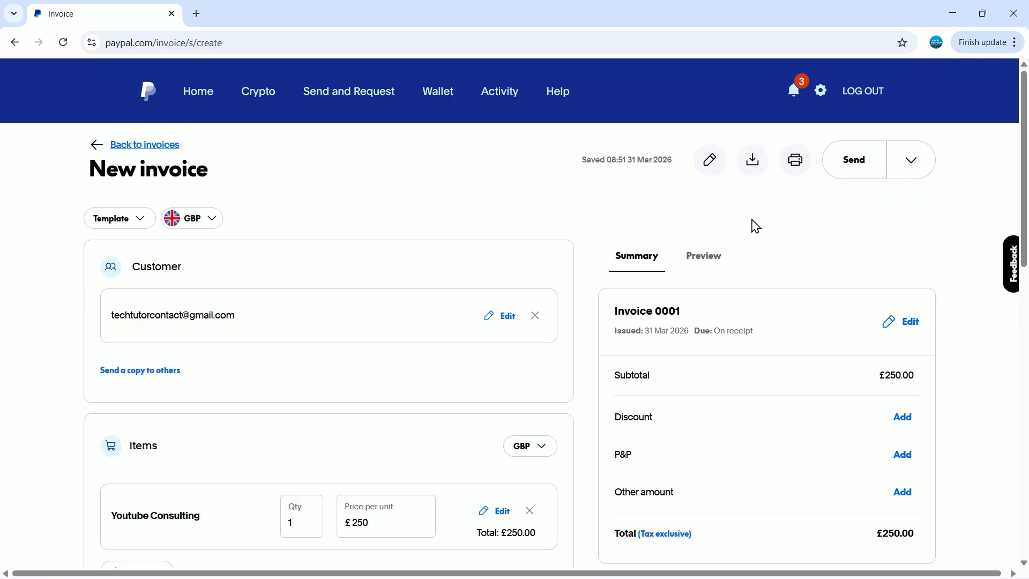
- Send Invoice 0001 for £250.00 and confirm it appears as Due, 31 Mar 2026, in the Invoicing list
left_click(854, 166)
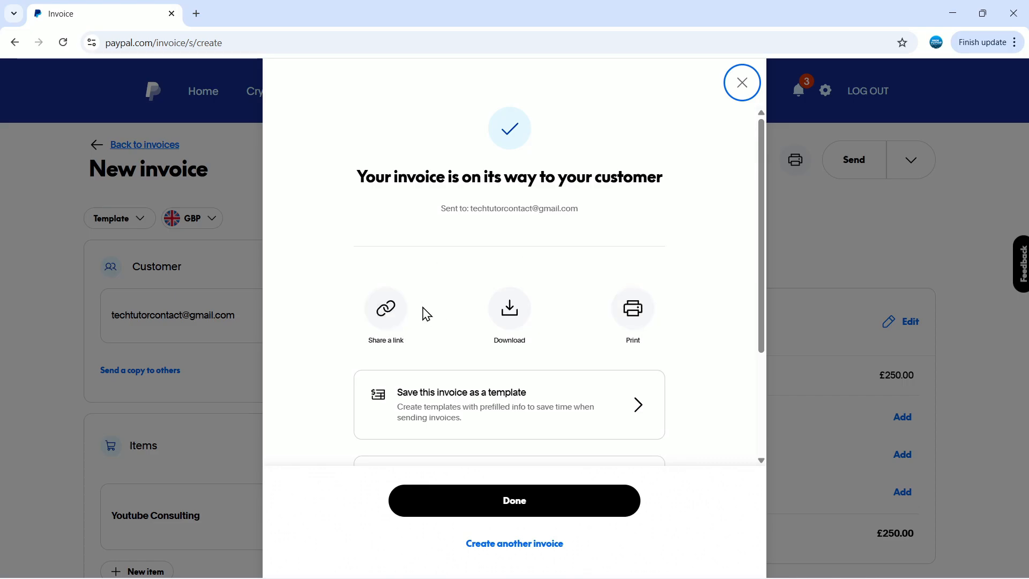
scroll(683, 225, "down", 1)
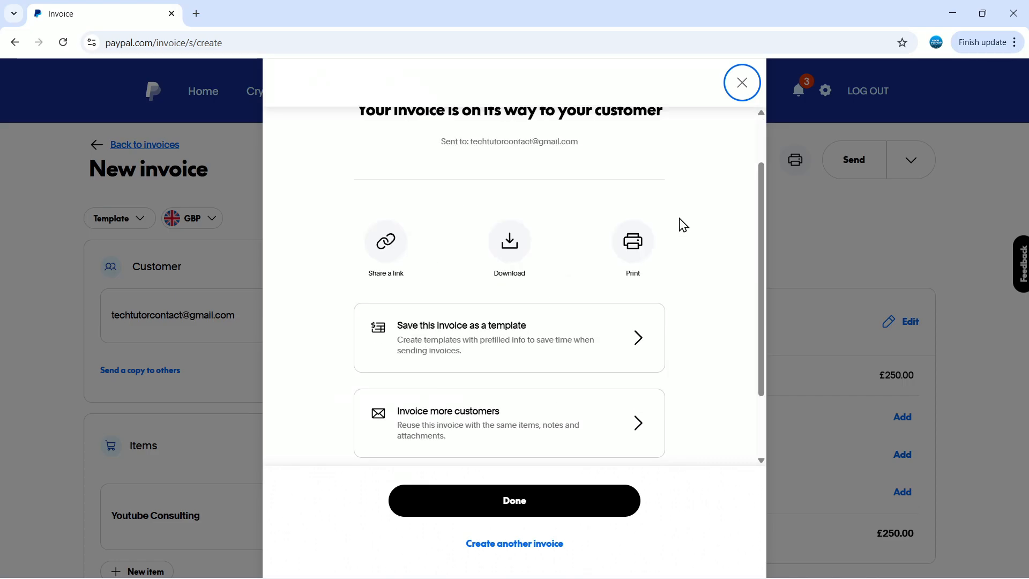
scroll(683, 225, "down", 1)
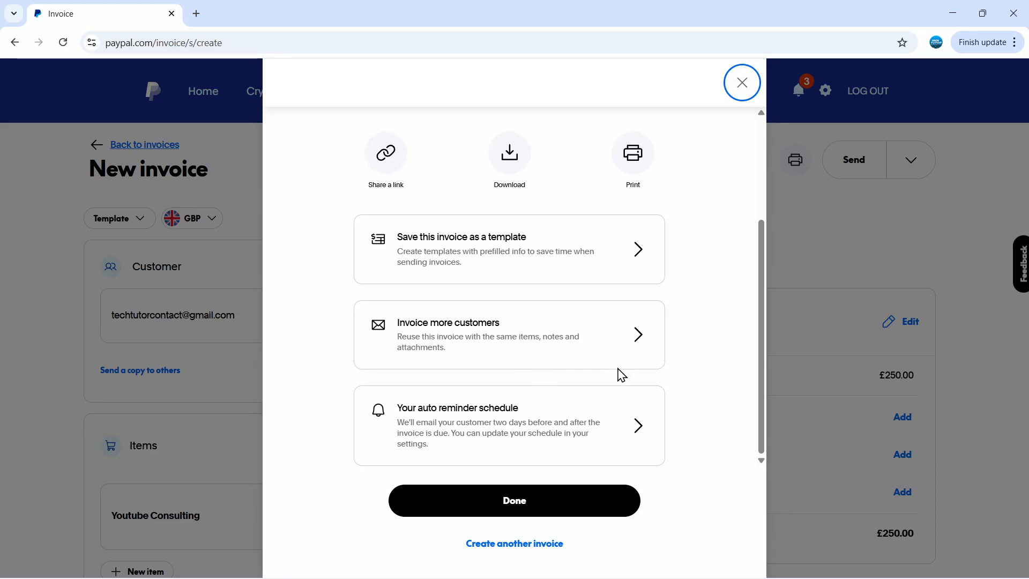
left_click(530, 498)
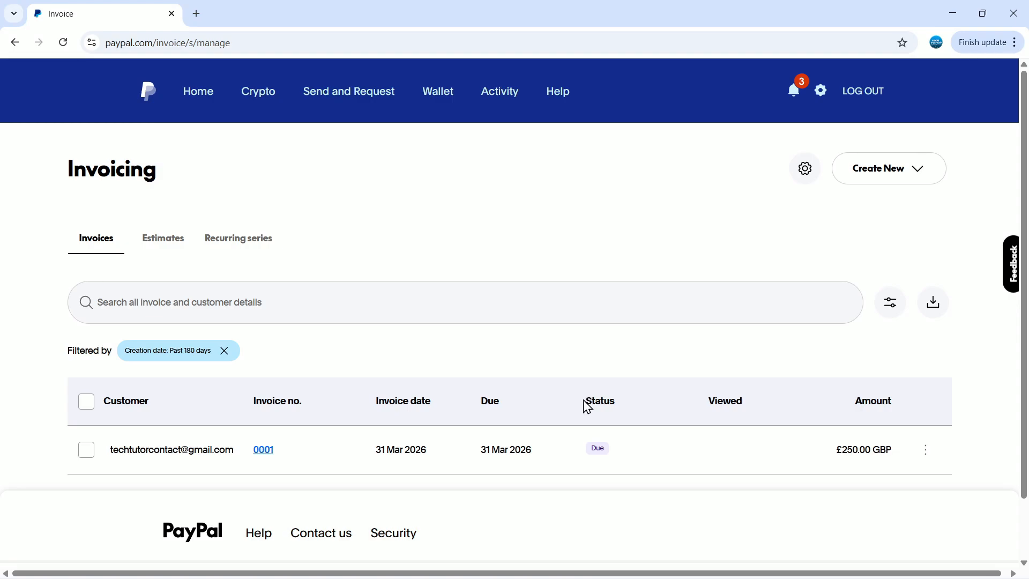
left_click_drag(584, 406, 568, 443)
left_click(684, 406)
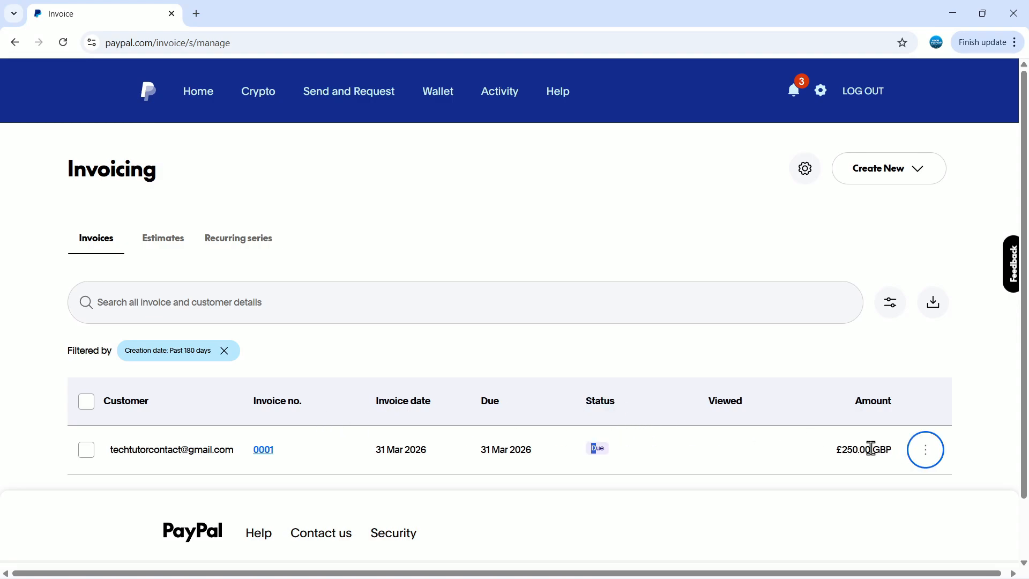
left_click(926, 460)
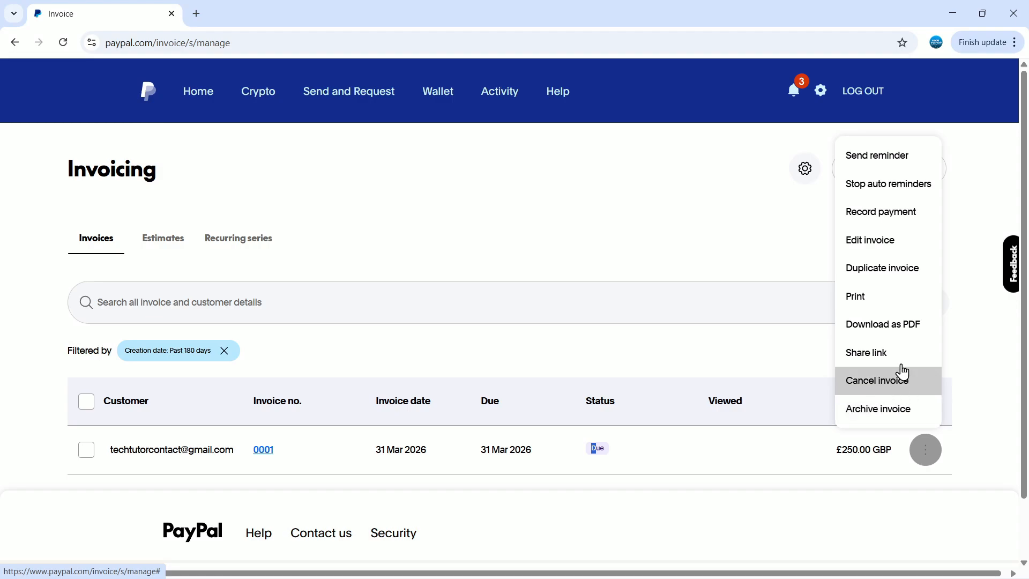
left_click(883, 353)
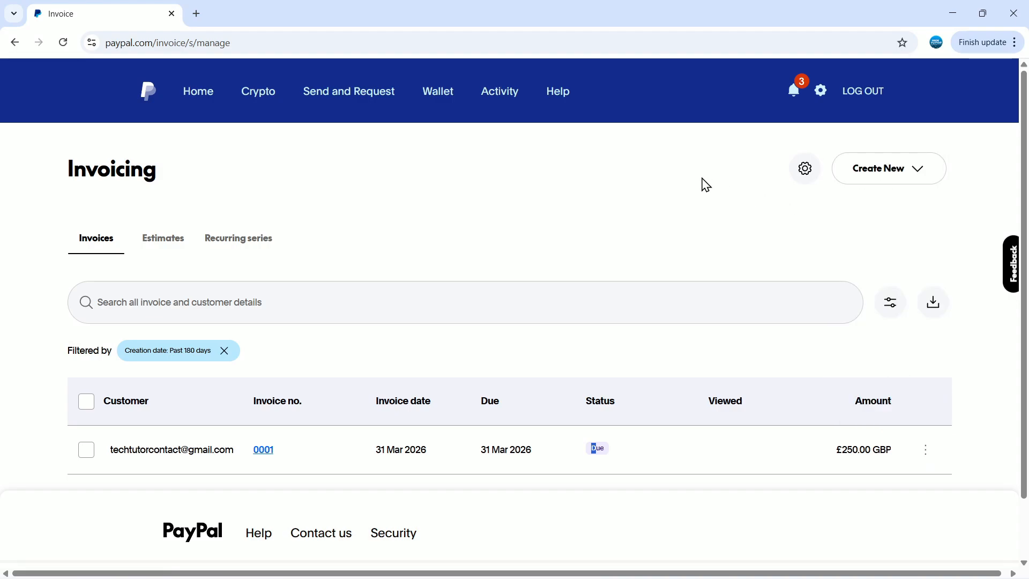